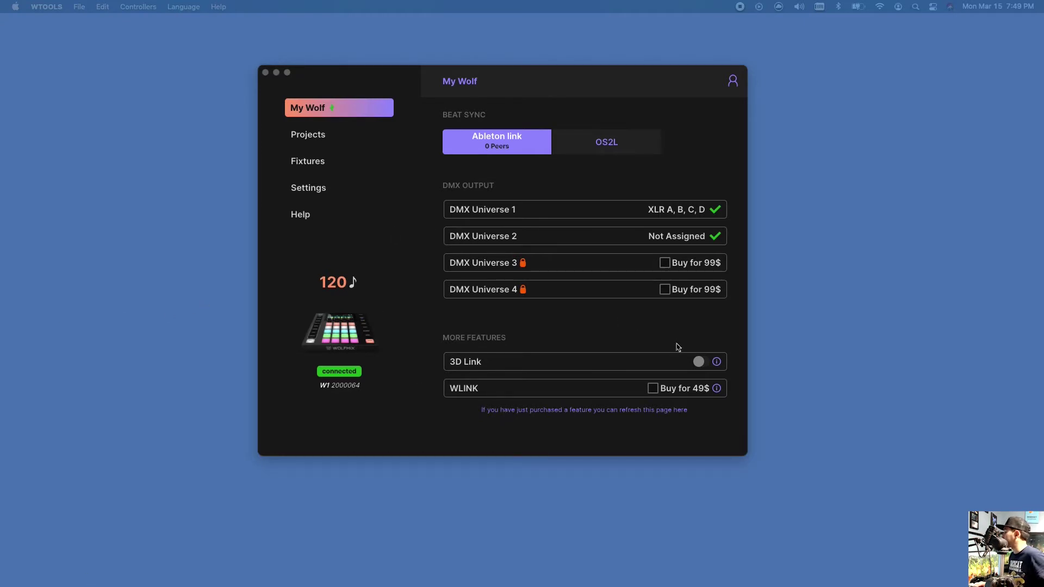
# Enable 3D Link in WTools and launch EasyViewConnect via a Spotlight search for 'easy'
pyautogui.click(700, 363)
pyautogui.click(701, 364)
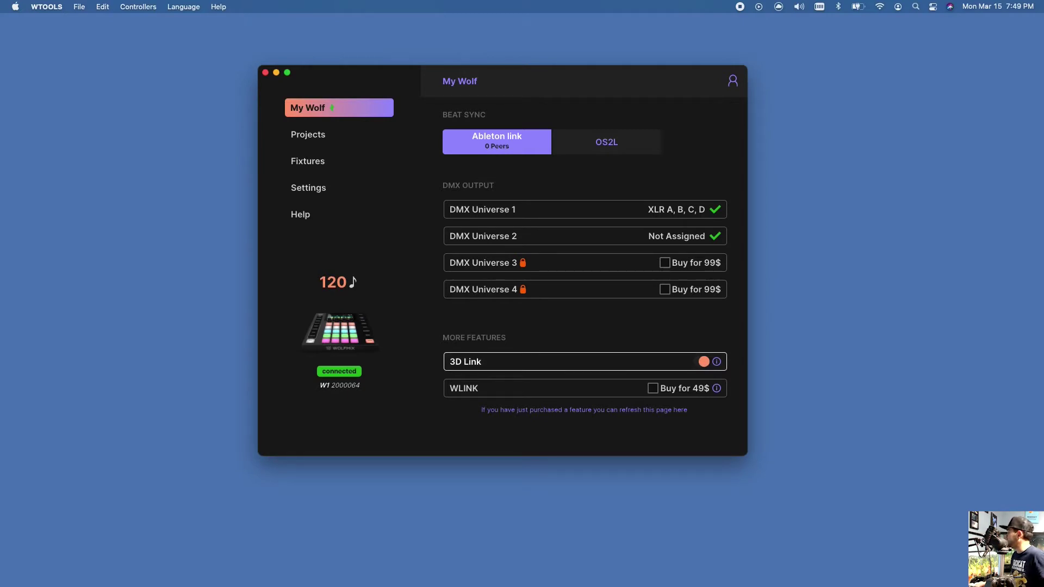
pyautogui.click(916, 7)
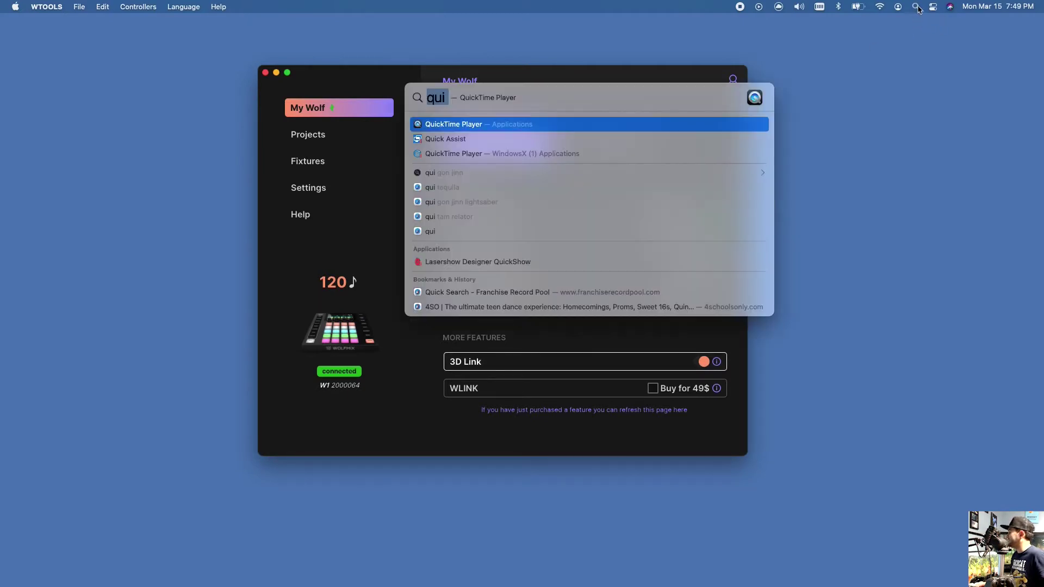
pyautogui.write('easyViewConnect')
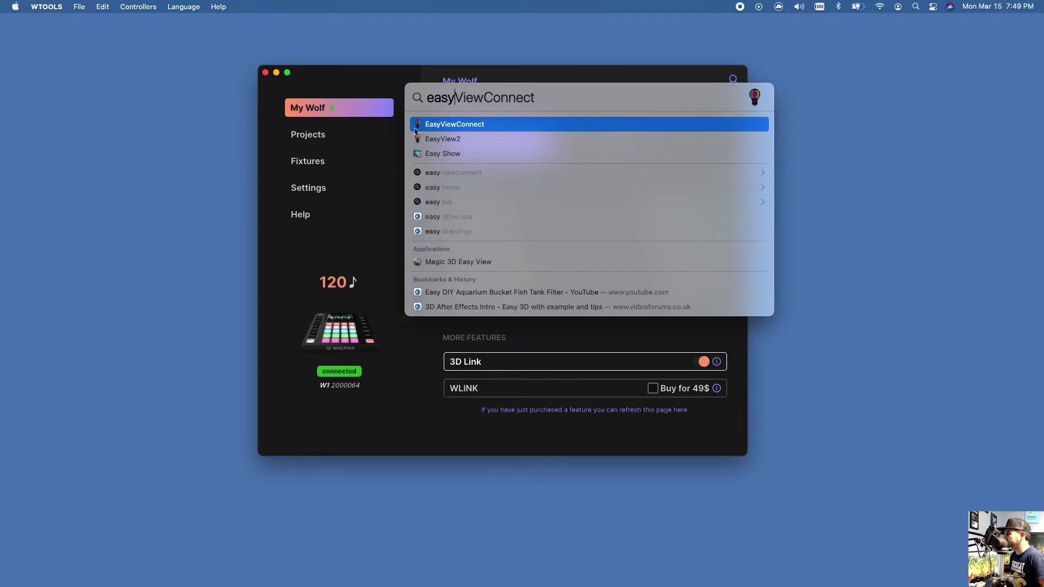
pyautogui.click(455, 125)
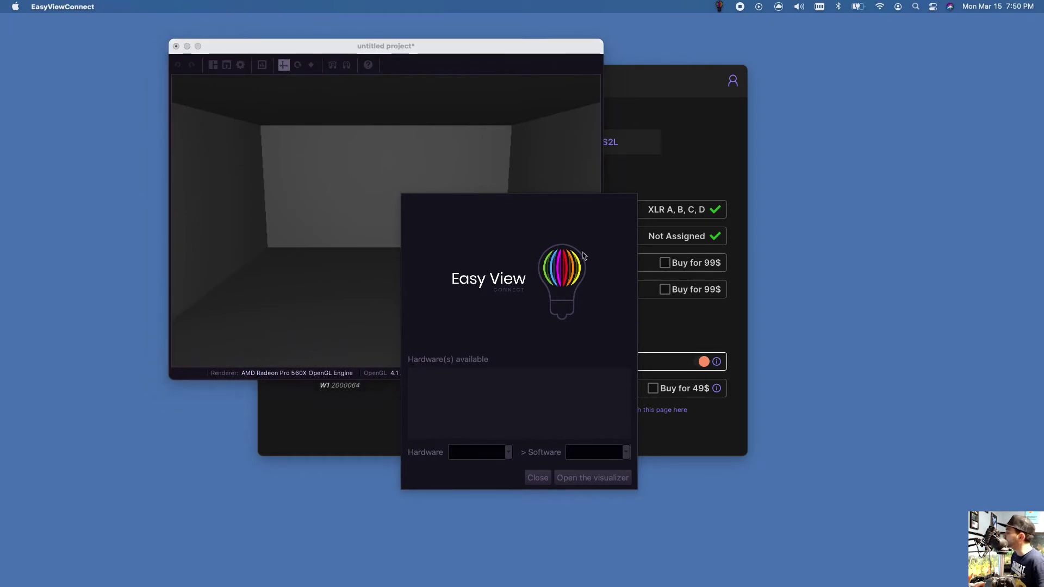
# Dismiss the Easy View connection dialog and make the untitled visualizer project fill the screen
pyautogui.click(537, 478)
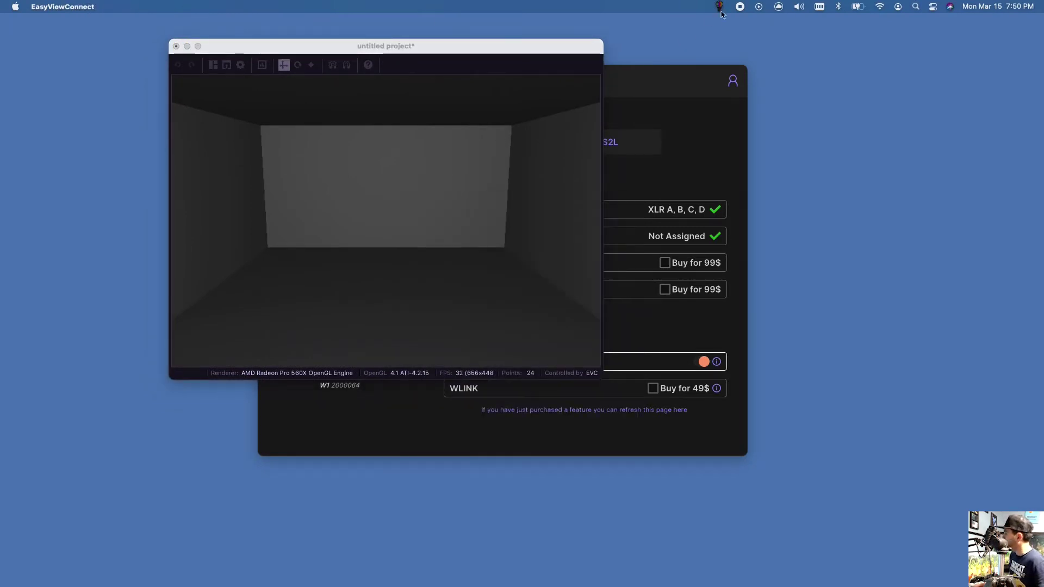
pyautogui.moveTo(535, 49); pyautogui.dragTo(428, 44)
pyautogui.click(91, 36)
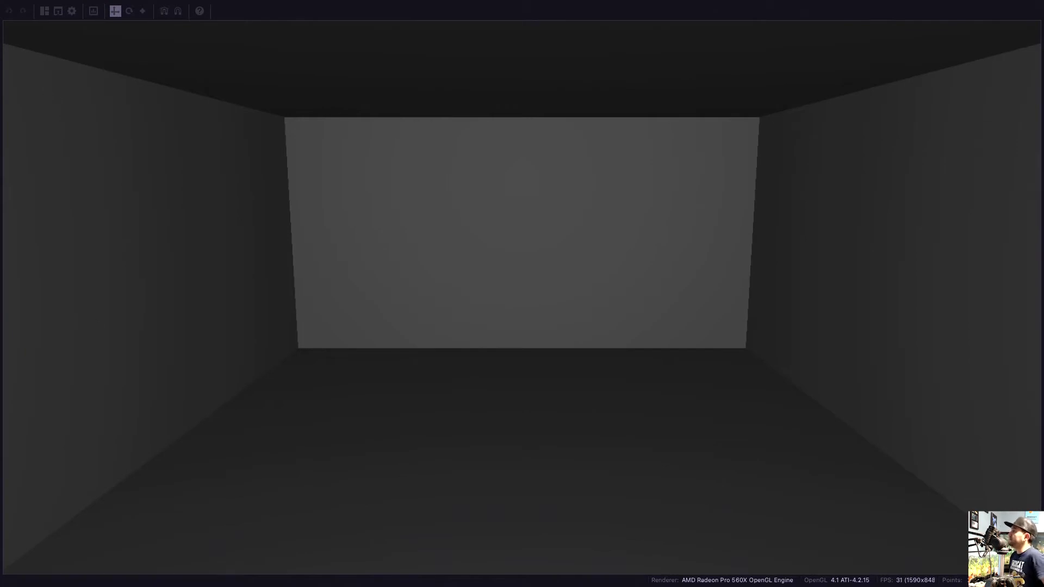
# Switch to the four-view layout, raise ambient lighting slightly, and select the Scene's floor object
pyautogui.click(45, 11)
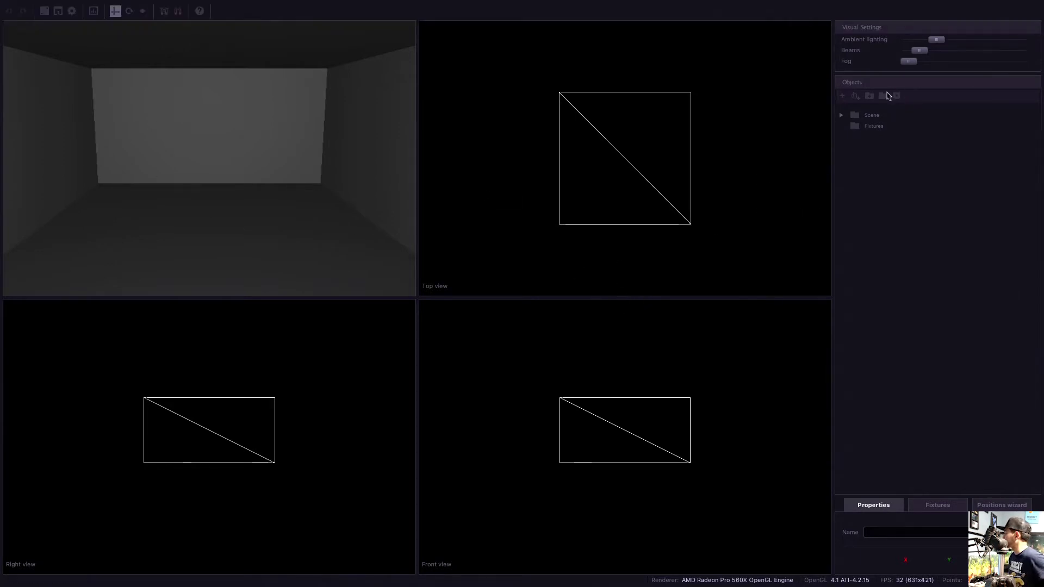
pyautogui.moveTo(936, 40)
pyautogui.mouseDown()
pyautogui.moveTo(960, 42)
pyautogui.moveTo(924, 43)
pyautogui.moveTo(946, 40)
pyautogui.moveTo(935, 41)
pyautogui.mouseUp()
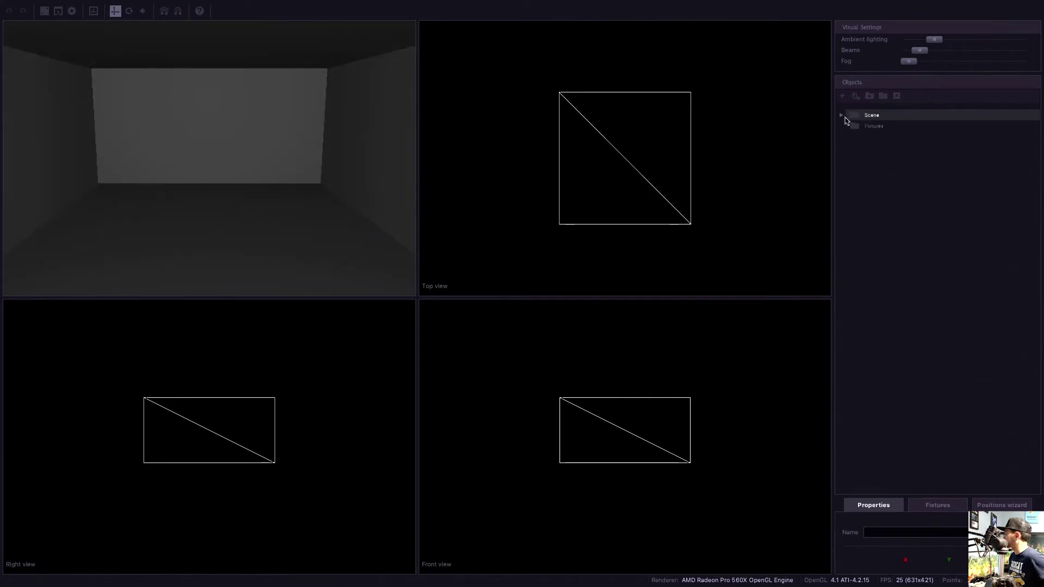
pyautogui.click(841, 115)
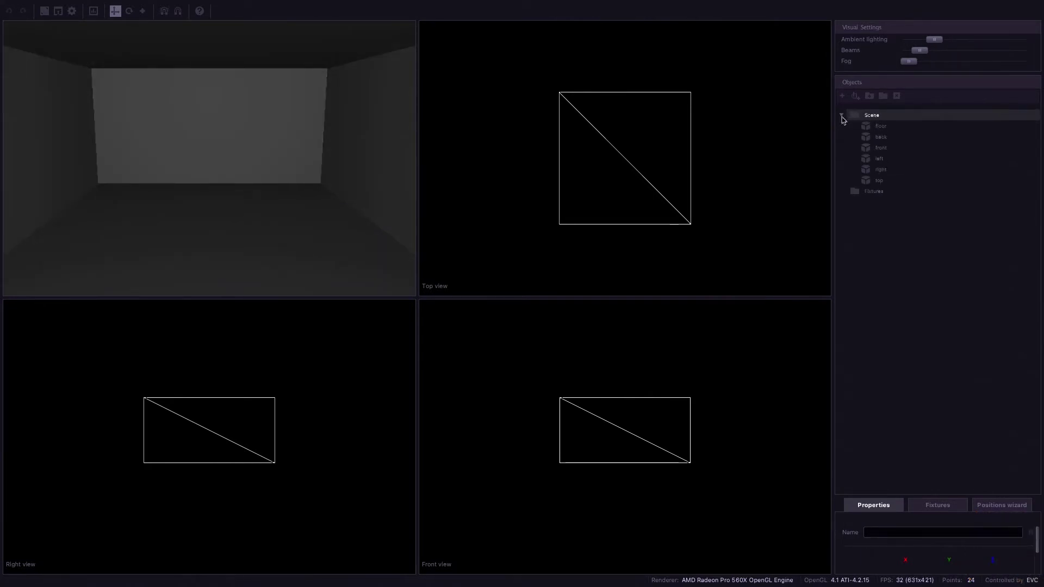
pyautogui.click(844, 128)
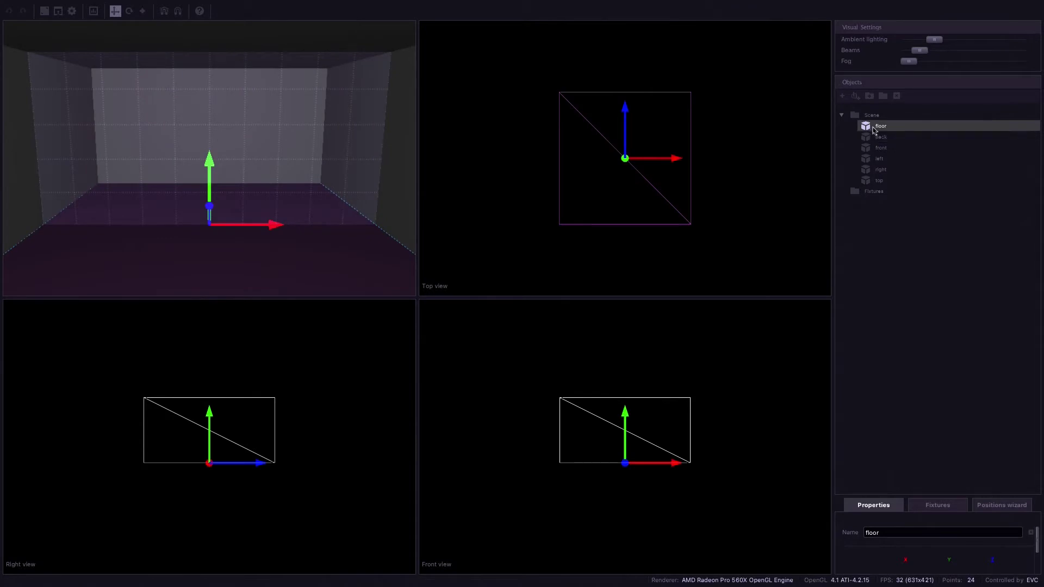
# Collapse Scene, select the Fixtures folder and start adding a fixture
pyautogui.click(841, 114)
pyautogui.click(865, 125)
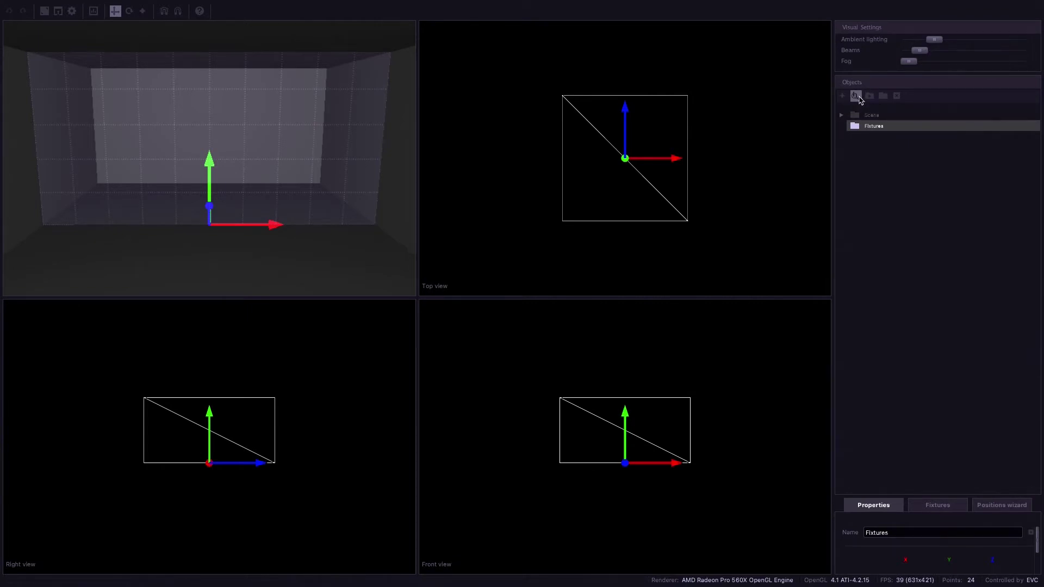
pyautogui.click(857, 96)
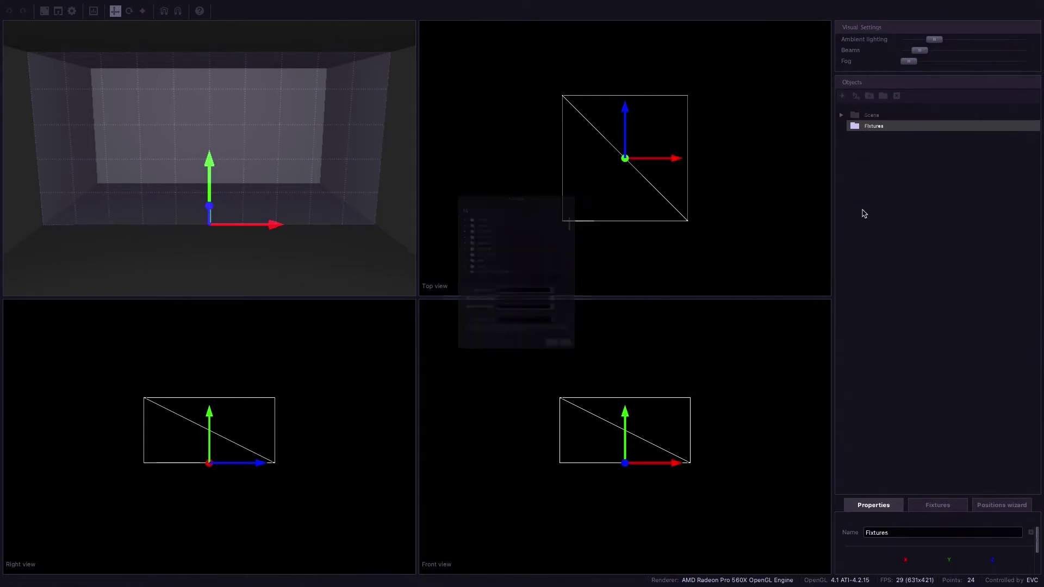
# Choose the AMERICAN DJ 5p hex fixture in Mode 3 from the HEX LED SERIES
pyautogui.scroll(-10, 429, 257)
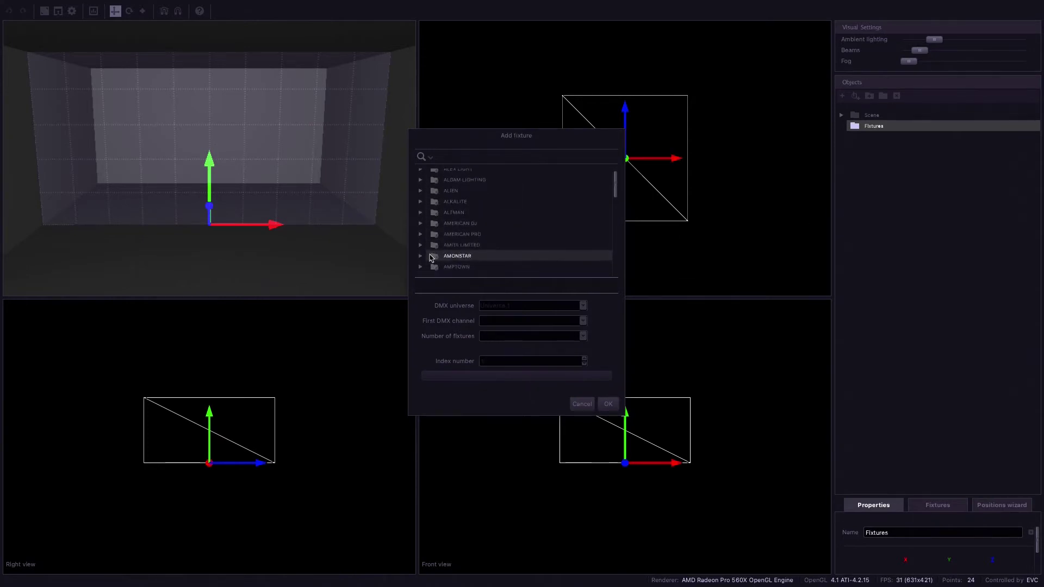
pyautogui.click(420, 223)
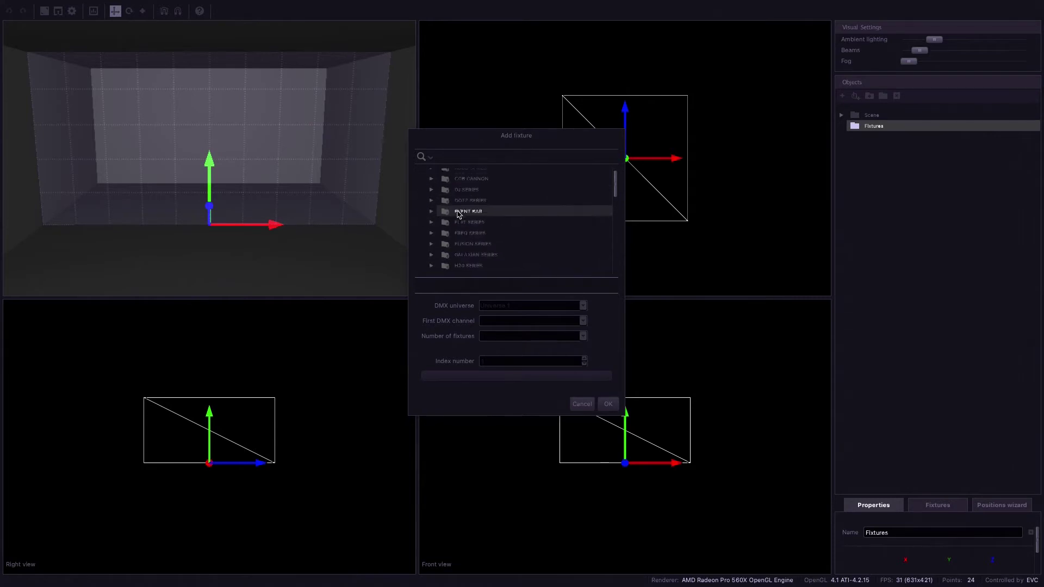
pyautogui.scroll(-5, 455, 211)
pyautogui.click(465, 260)
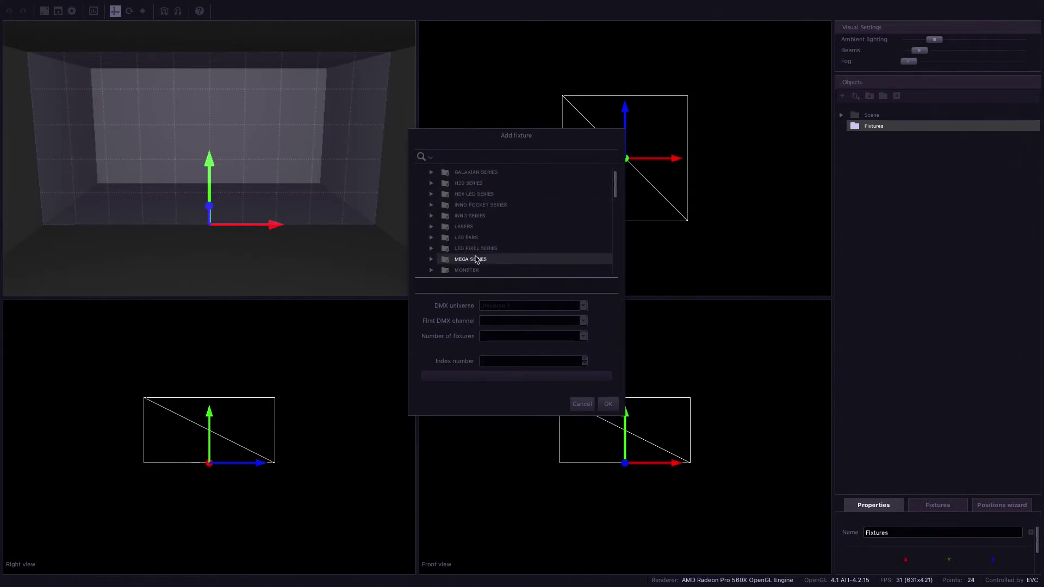
pyautogui.scroll(-5, 463, 252)
pyautogui.click(461, 247)
pyautogui.doubleClick(462, 248)
pyautogui.scroll(-1, 469, 250)
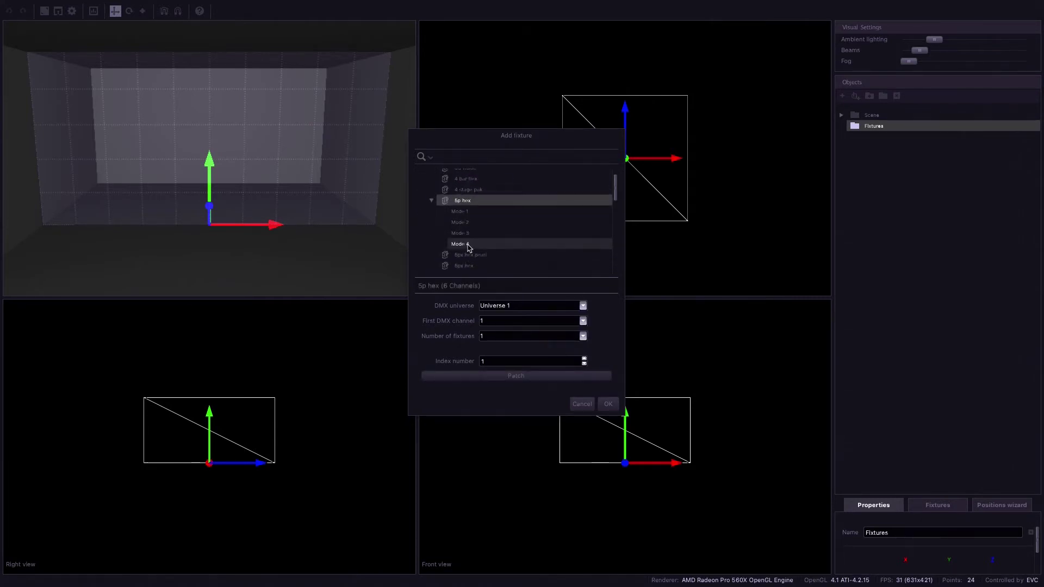
pyautogui.click(469, 243)
pyautogui.click(468, 234)
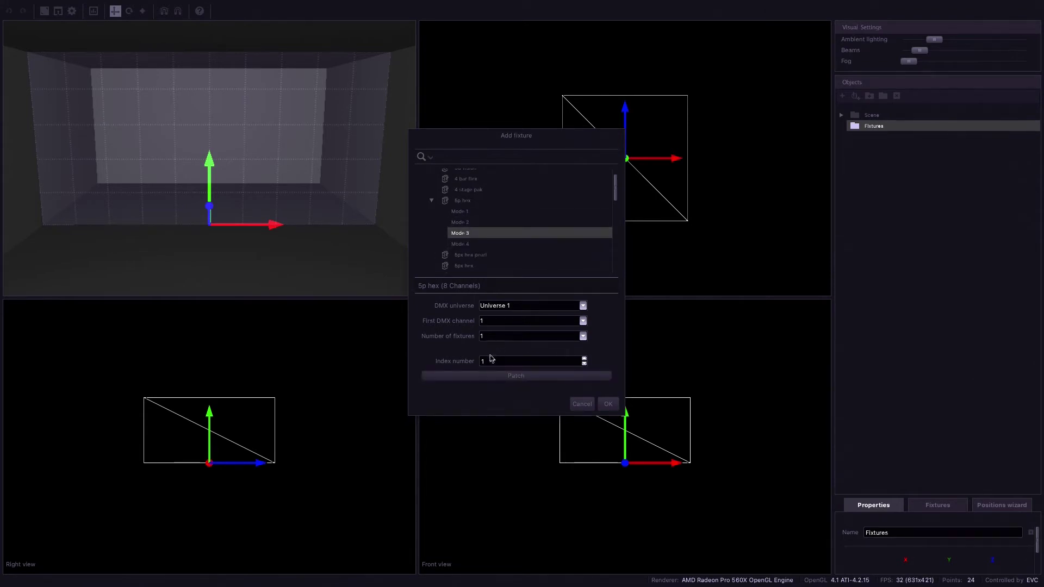
# Patch four 5p hex fixtures to Universe 1 starting at channel 1
pyautogui.click(496, 334)
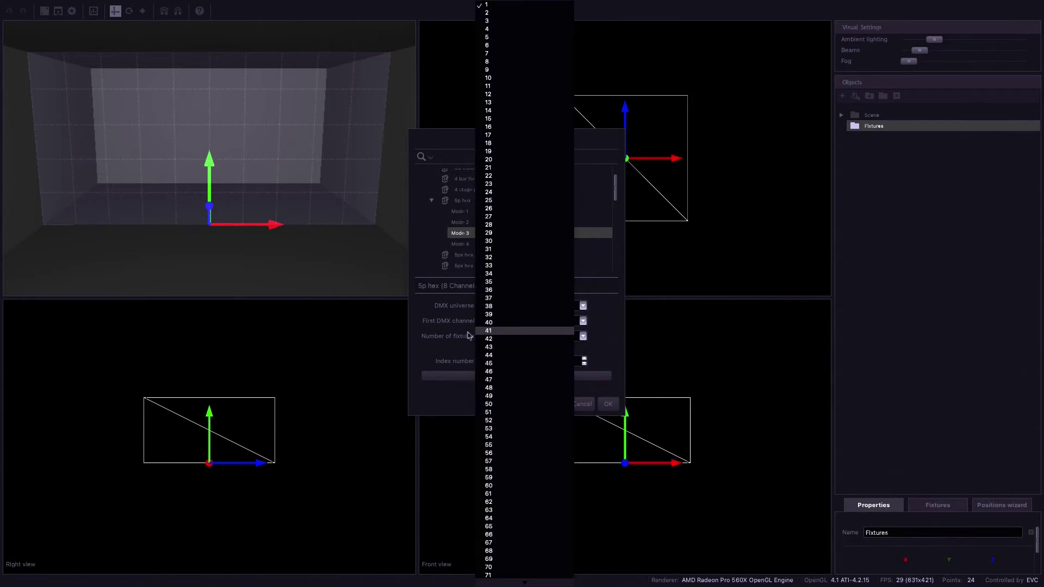
pyautogui.click(488, 28)
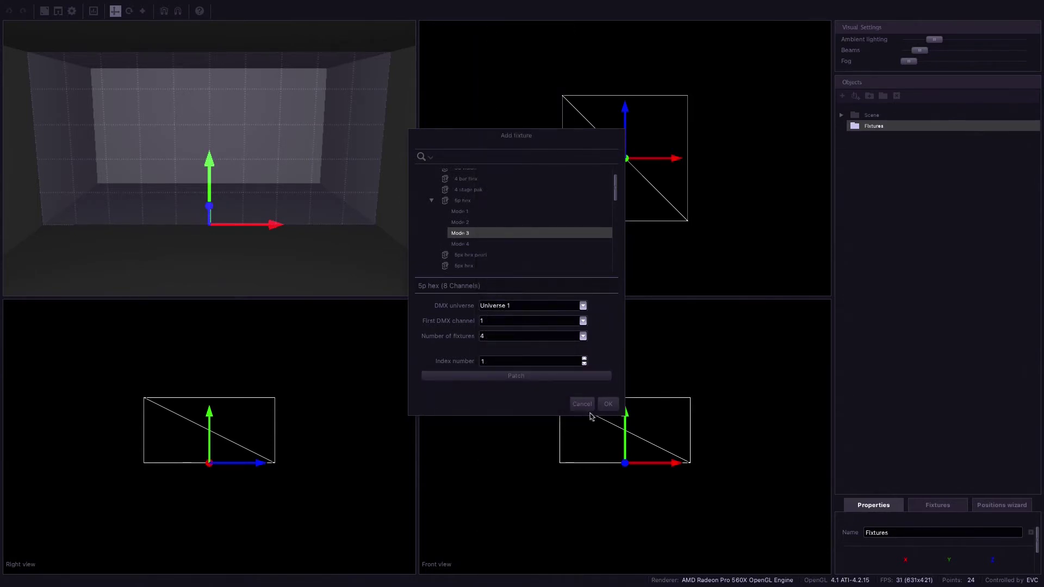
pyautogui.click(514, 379)
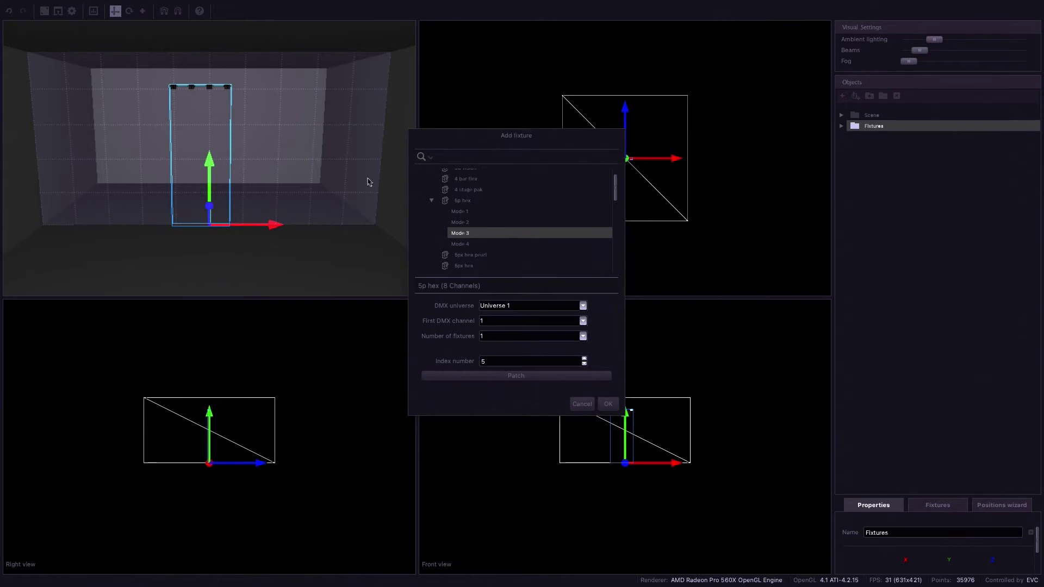
pyautogui.click(509, 161)
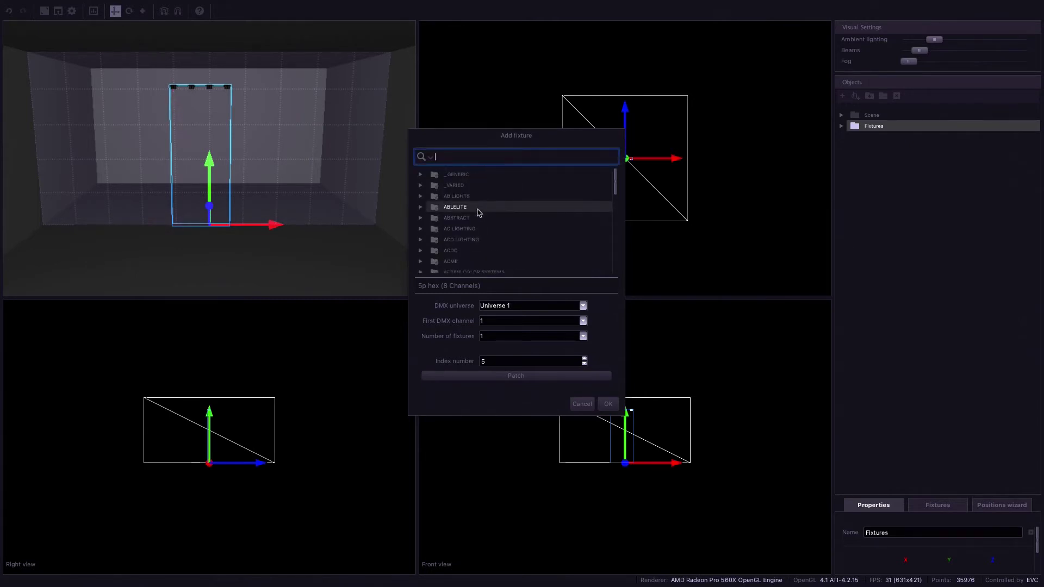
# Patch Inno Spot Pro fixtures found with 'inno', then expand both groups and select 5p hex.4
pyautogui.write('inno')
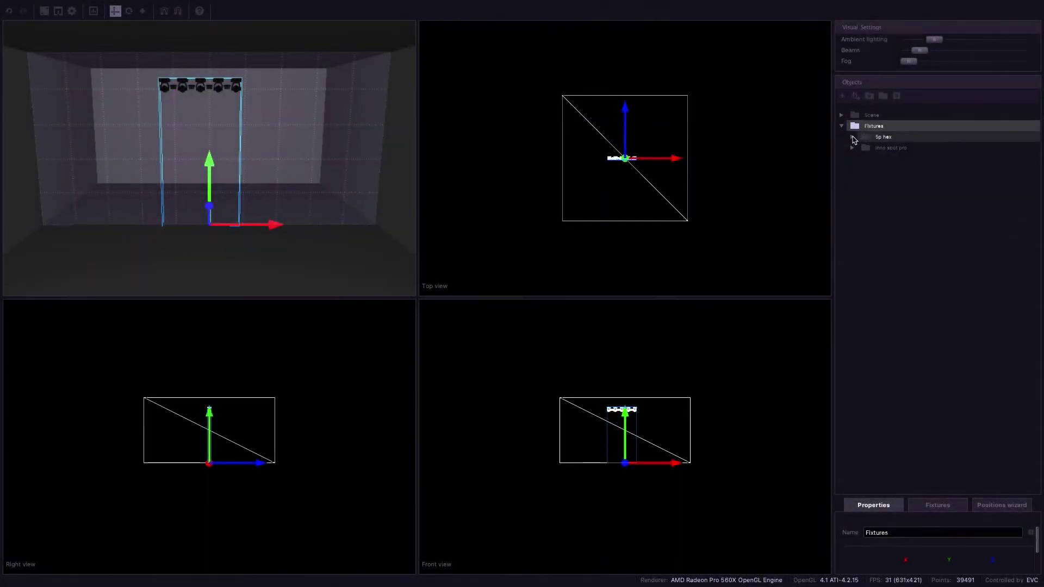
pyautogui.click(853, 137)
pyautogui.click(852, 192)
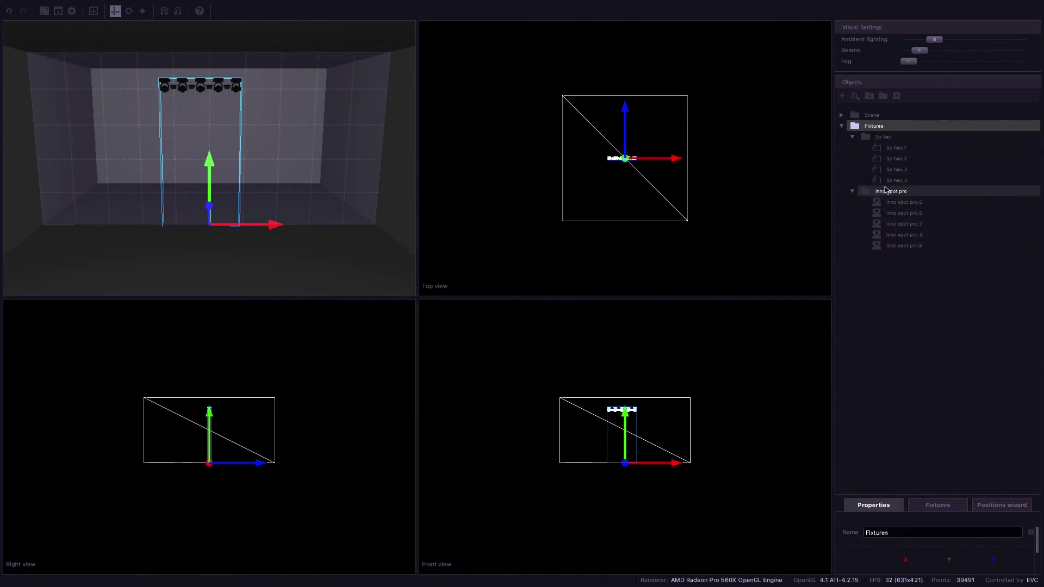
pyautogui.click(892, 180)
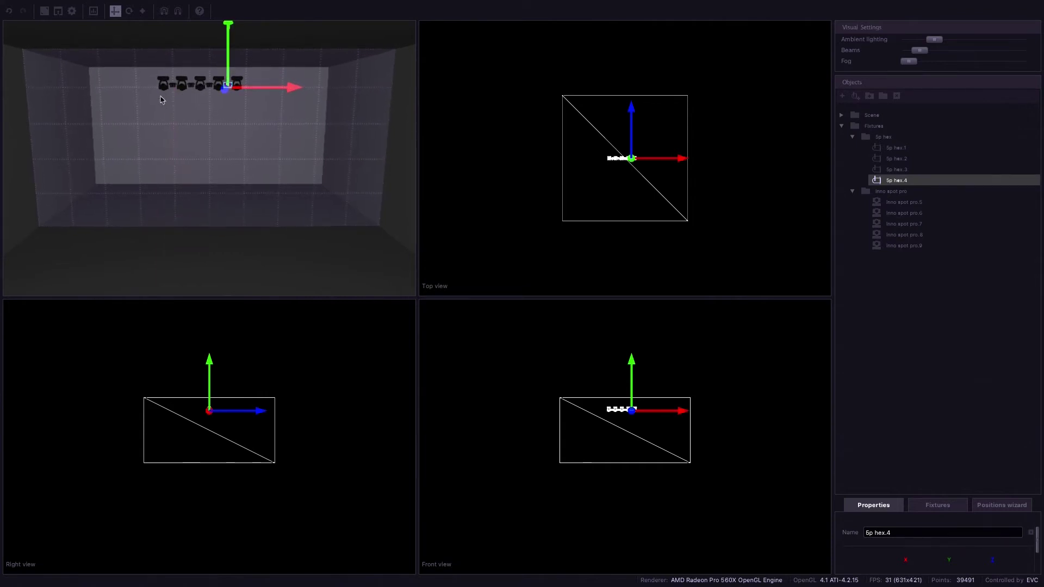
pyautogui.scroll(3, 161, 99)
# Select the four Inno Spot Pro fixtures, inno spot pro.5–8
pyautogui.scroll(3, 161, 99)
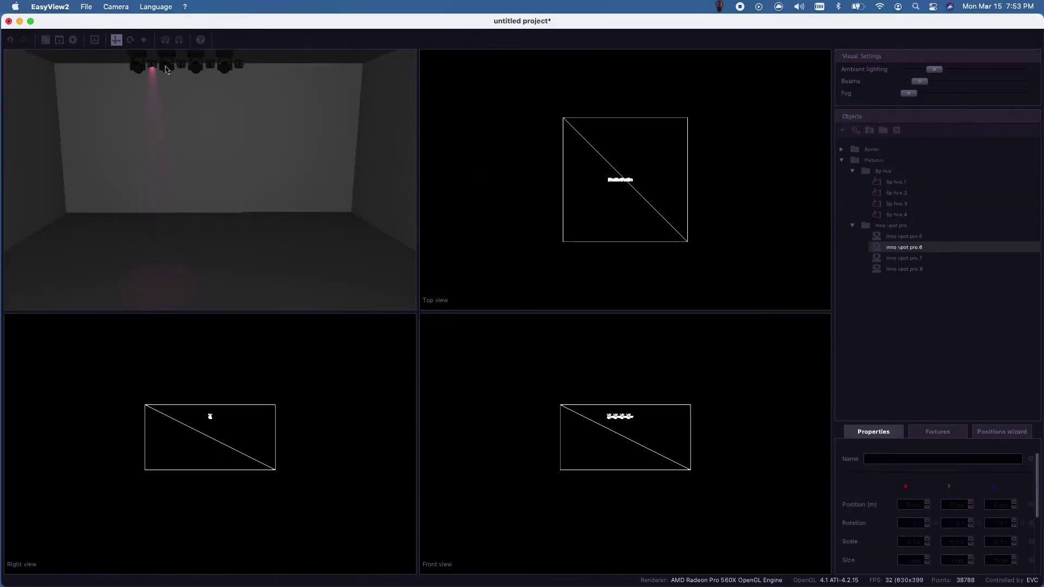
pyautogui.click(146, 67)
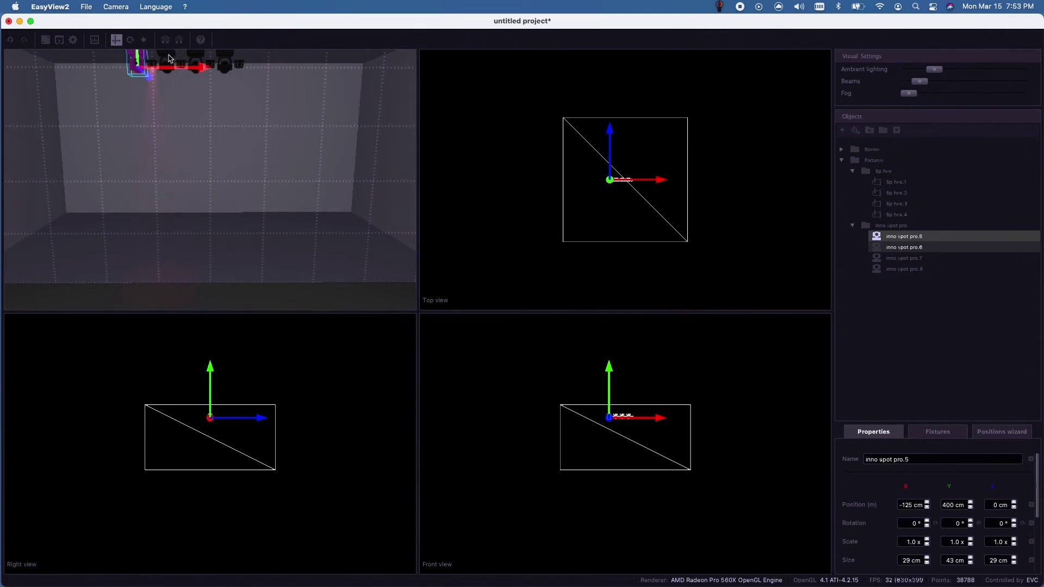
pyautogui.keyDown('shift'); pyautogui.click(167, 55); pyautogui.keyUp('shift')
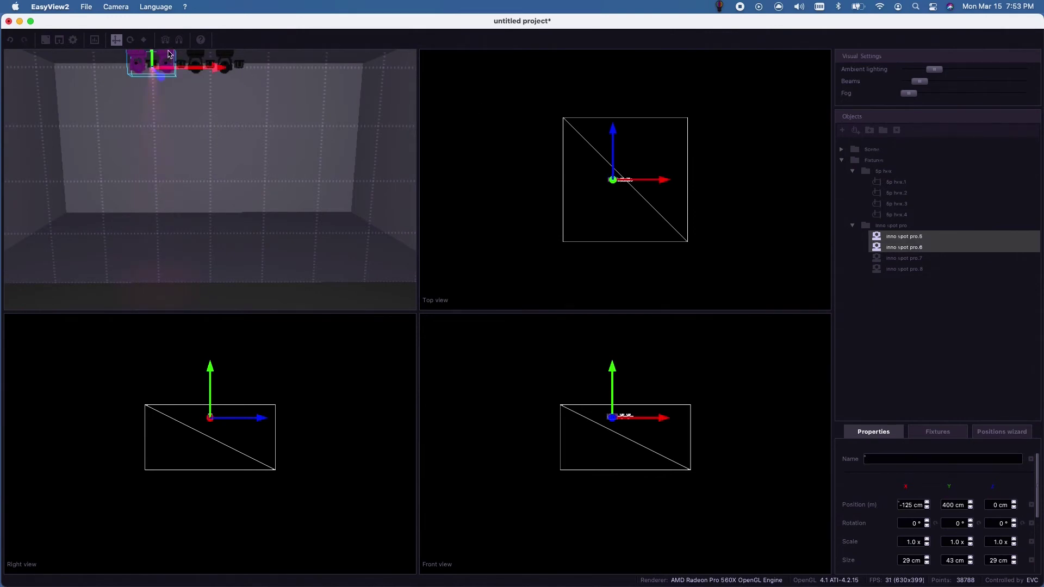
pyautogui.keyDown('shift'); pyautogui.click(195, 55); pyautogui.keyUp('shift')
pyautogui.keyDown('shift'); pyautogui.click(222, 57); pyautogui.keyUp('shift')
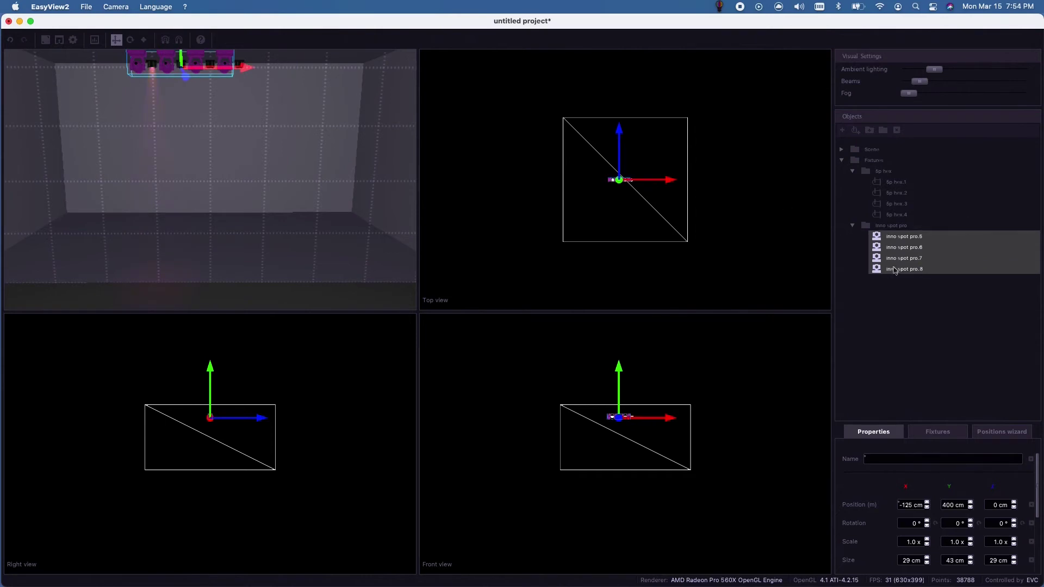
pyautogui.click(933, 314)
pyautogui.click(902, 268)
pyautogui.keyDown('shift'); pyautogui.click(877, 241); pyautogui.keyUp('shift')
# Lower the Inno Spot Pros' Y position, then select 5p hex.1–4
pyautogui.scroll(-1, 938, 510)
pyautogui.press('Tab')
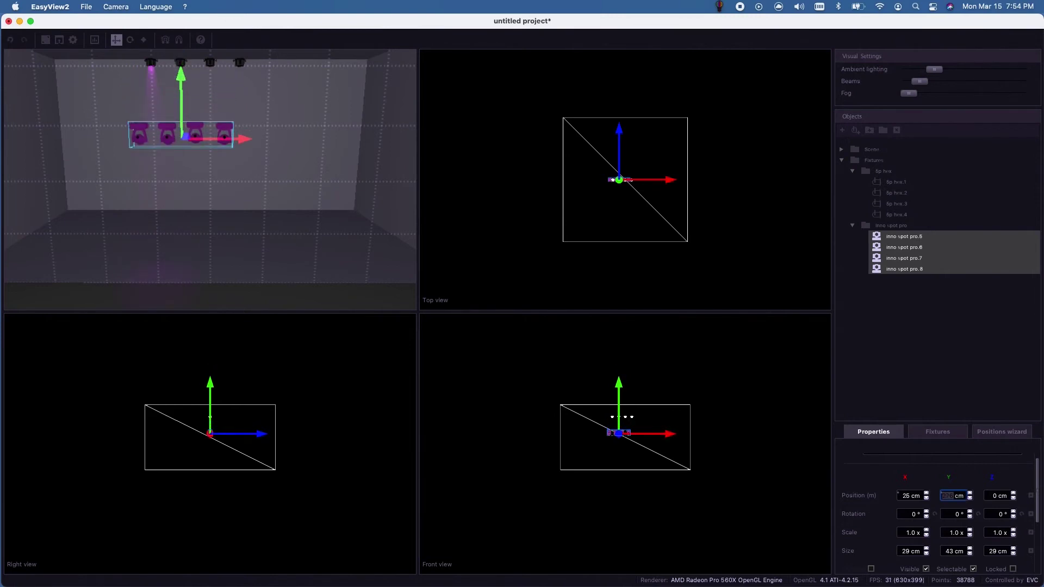
pyautogui.click(896, 182)
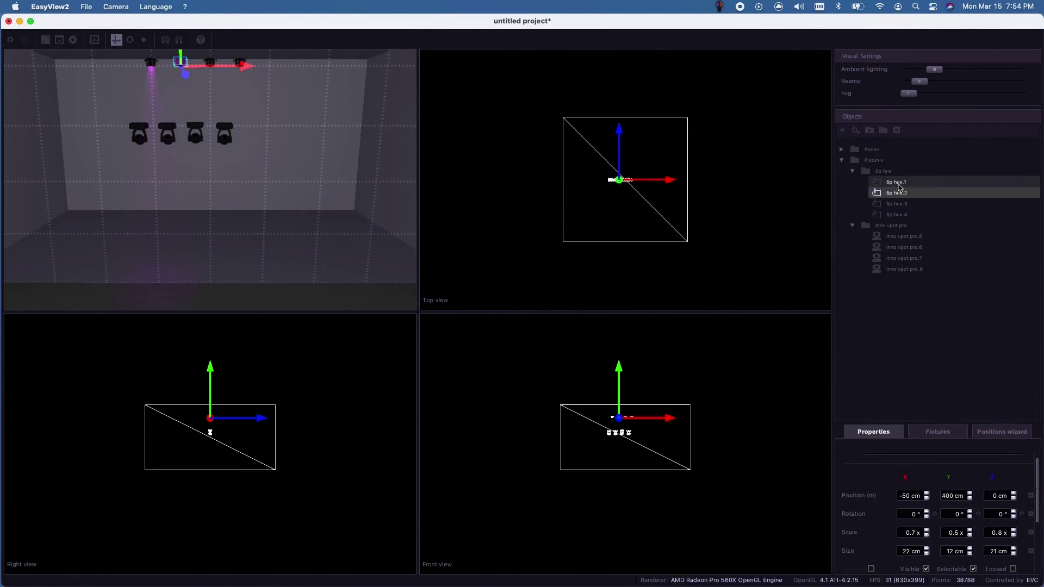
pyautogui.keyDown('shift'); pyautogui.click(894, 216); pyautogui.keyUp('shift')
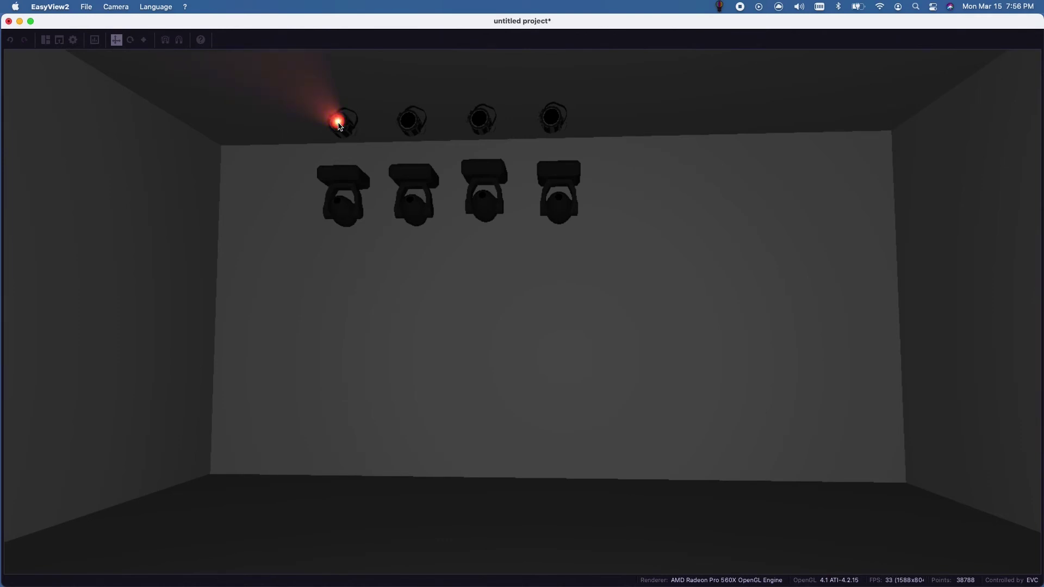
# Zoom out slightly to show the hex units hanging above the four Inno Spot Pros
pyautogui.scroll(-1, 347, 156)
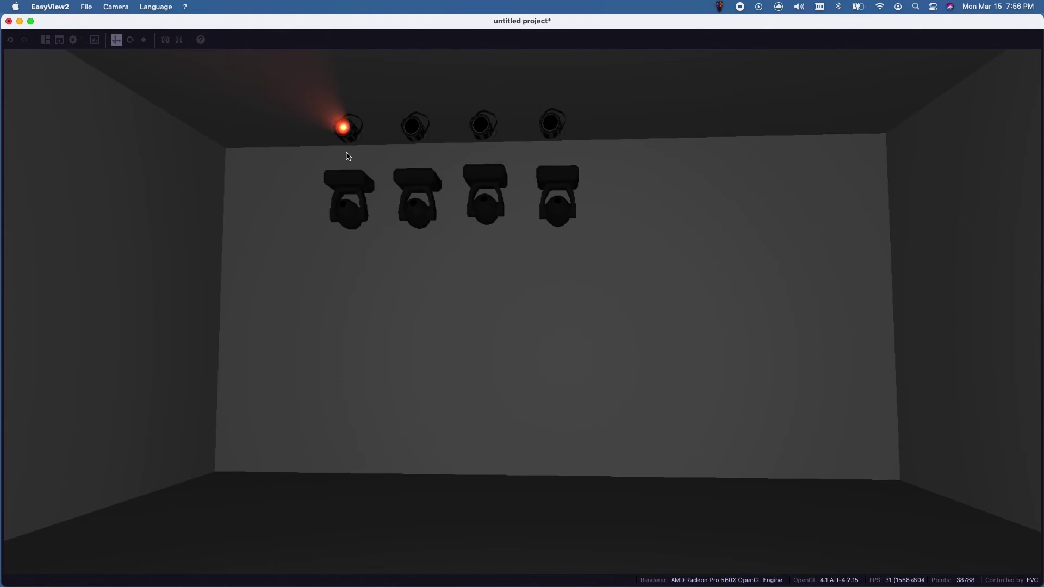